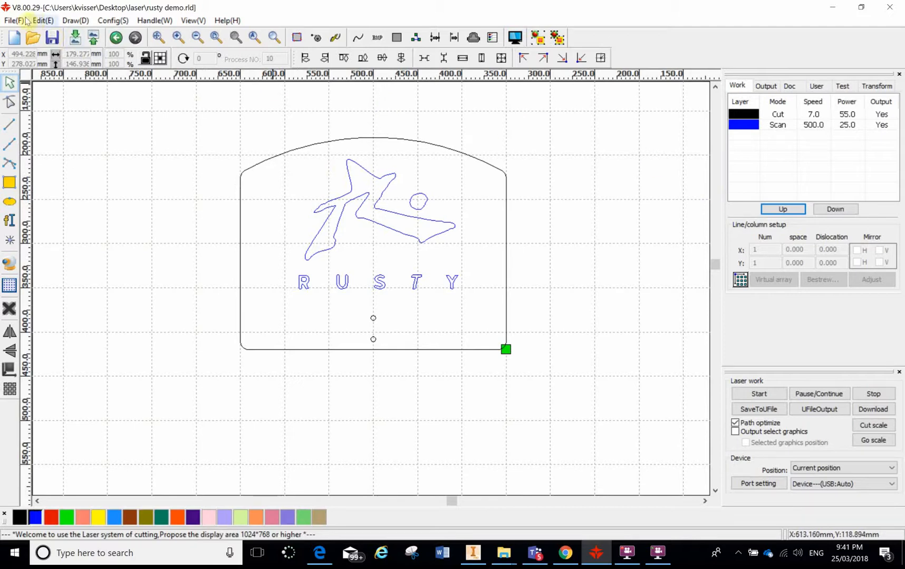
Step: Set the Page Setting width to 1000 and height to 600 mm and confirm
left_click(113, 21)
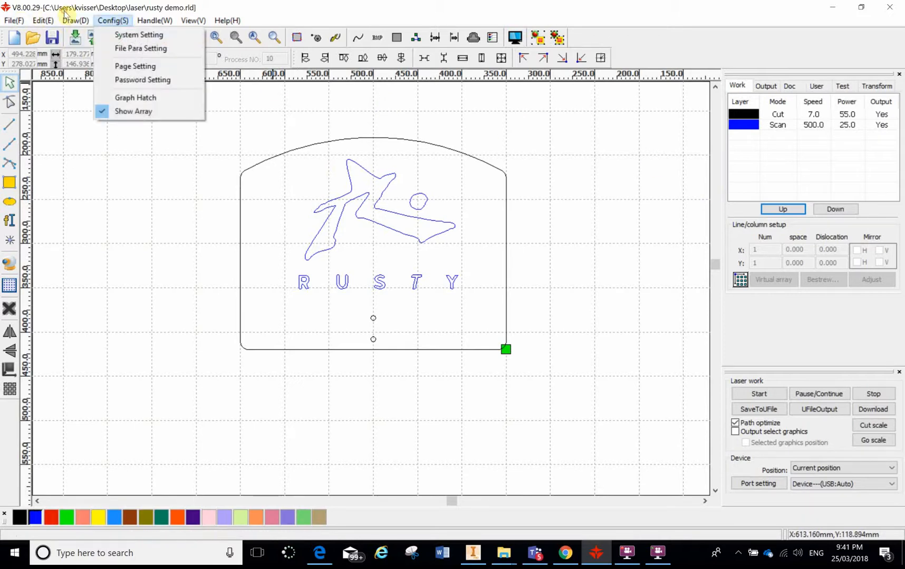
left_click(129, 66)
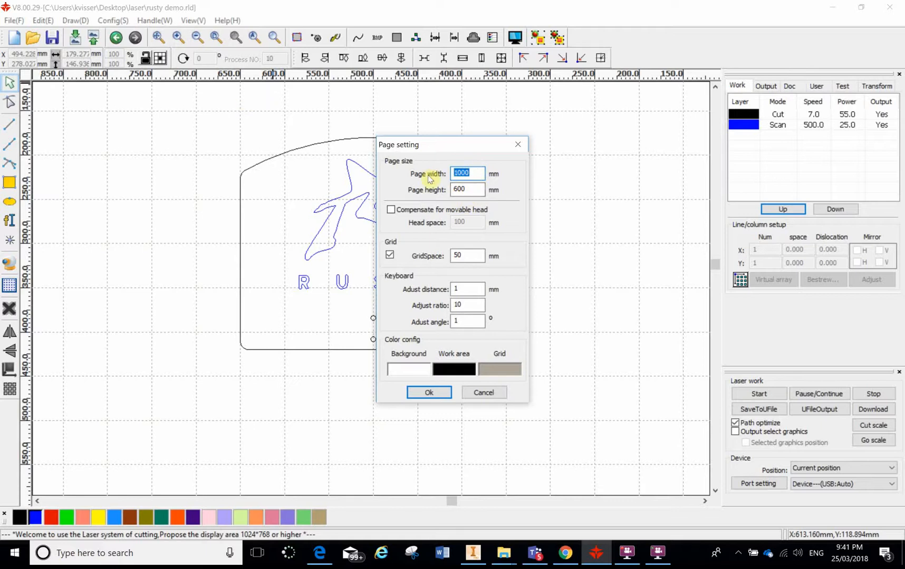
type("1200")
left_click_drag(470, 175, 439, 172)
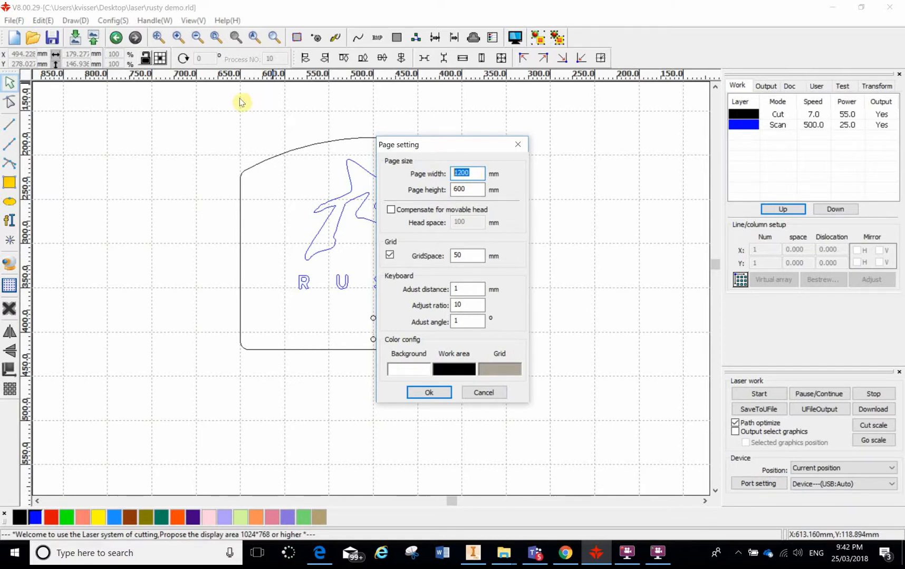
type("1")
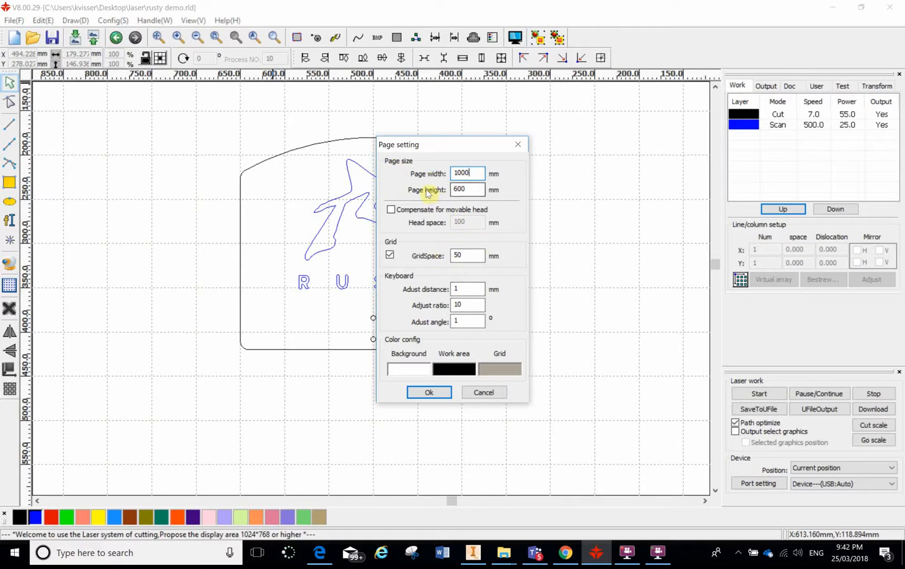
left_click(435, 395)
left_click(111, 21)
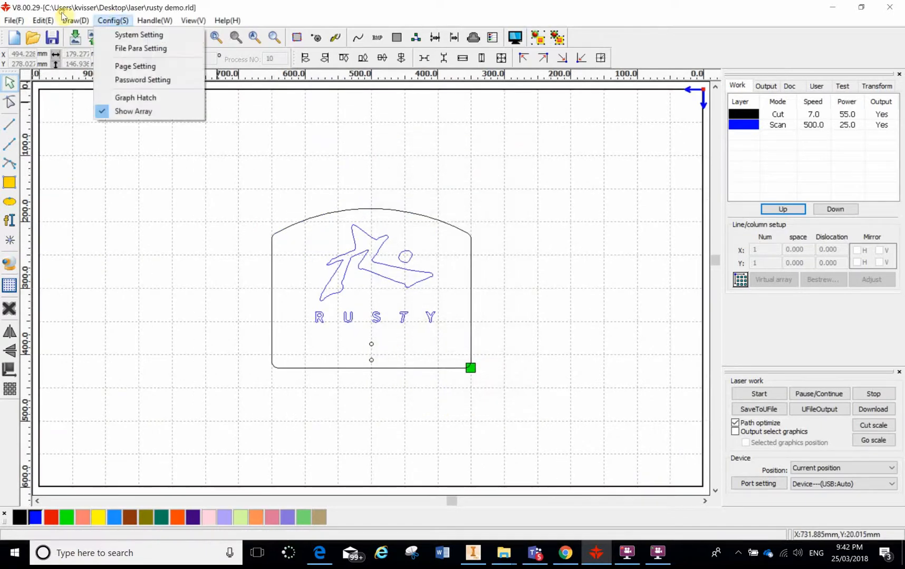
Step: Open System Setting from the Config menu to view axis mirroring and head position
left_click(126, 36)
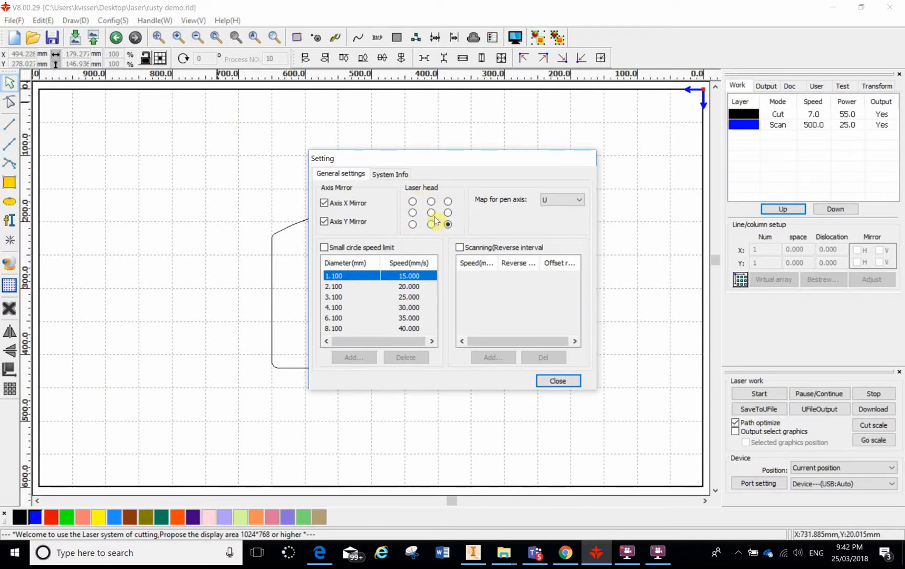
Step: Move the Setting dialog aside, review its General settings, then close it
left_click_drag(457, 167, 698, 58)
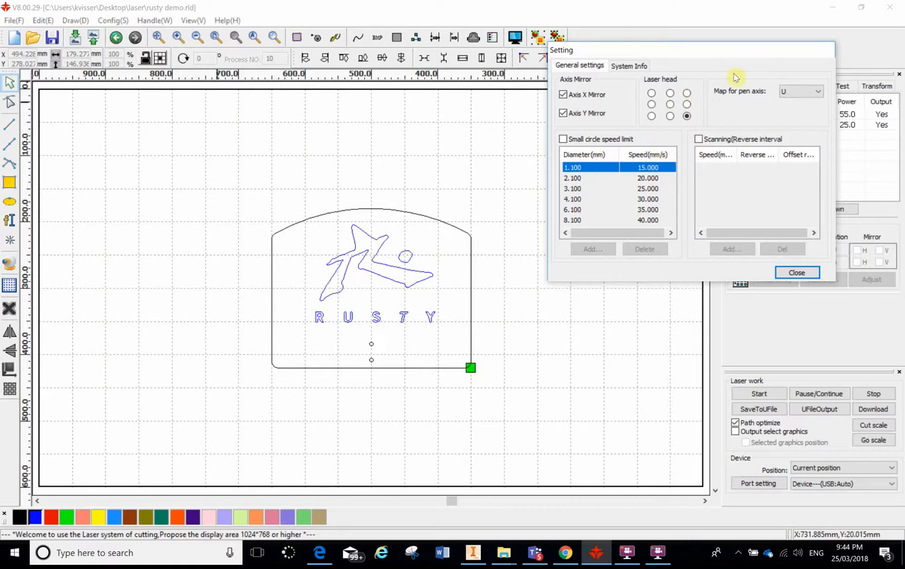
left_click(809, 275)
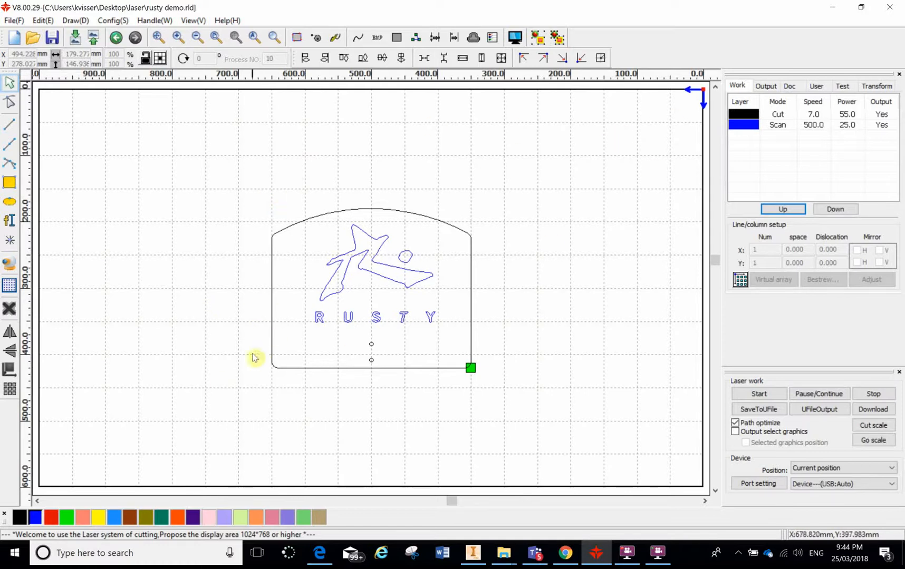
left_click(514, 37)
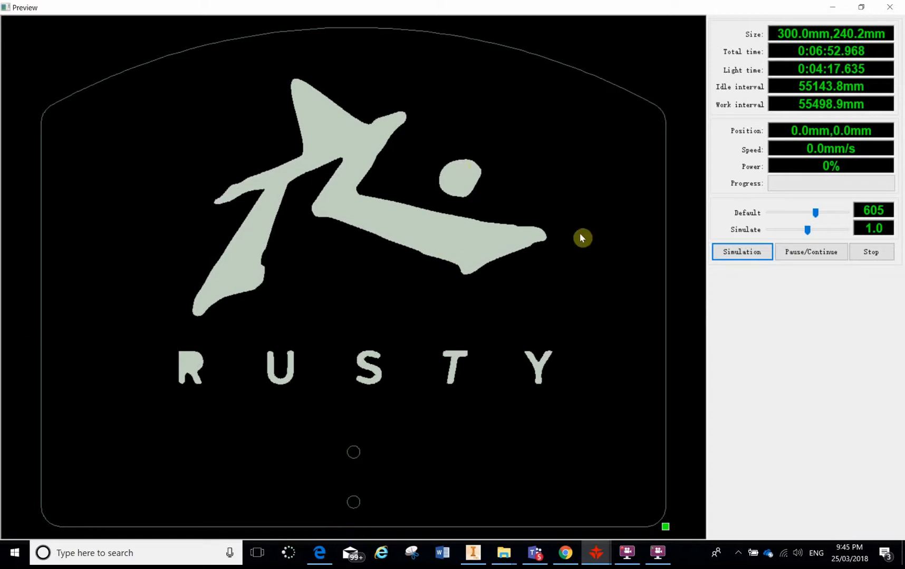
key("Escape")
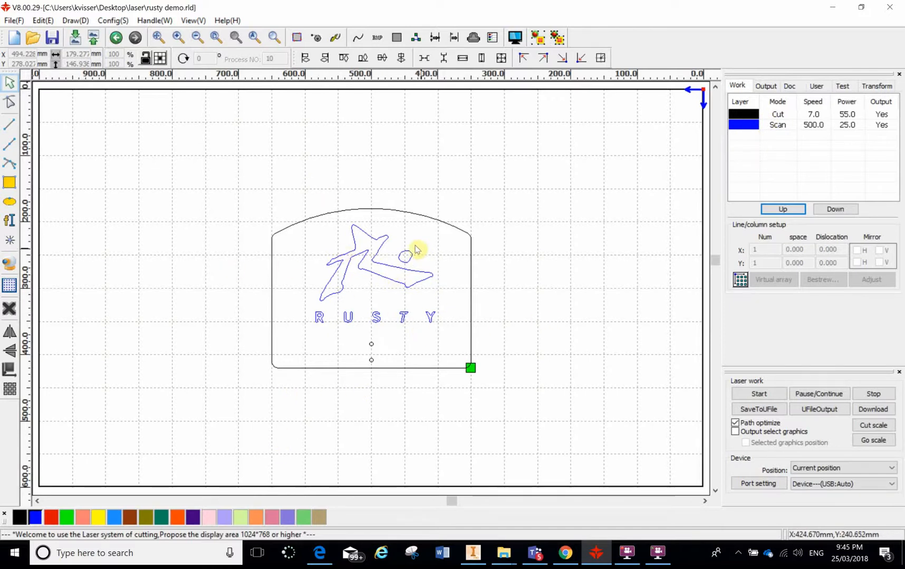
Step: Select and deselect the logo and RUSTY lettering, then bring up the Scan layer's parameters
left_click_drag(317, 227, 447, 338)
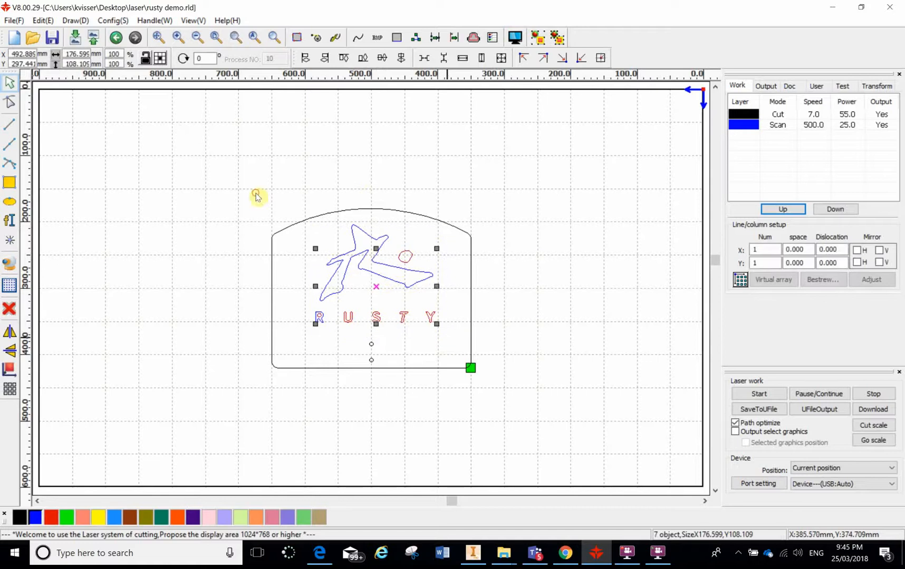
left_click(290, 302)
left_click_drag(290, 218, 448, 347)
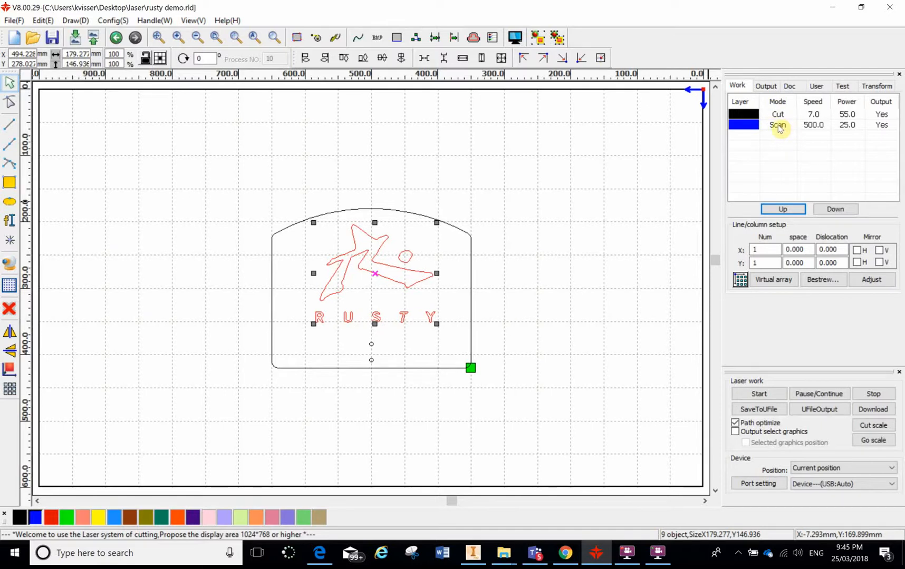
left_click(577, 258)
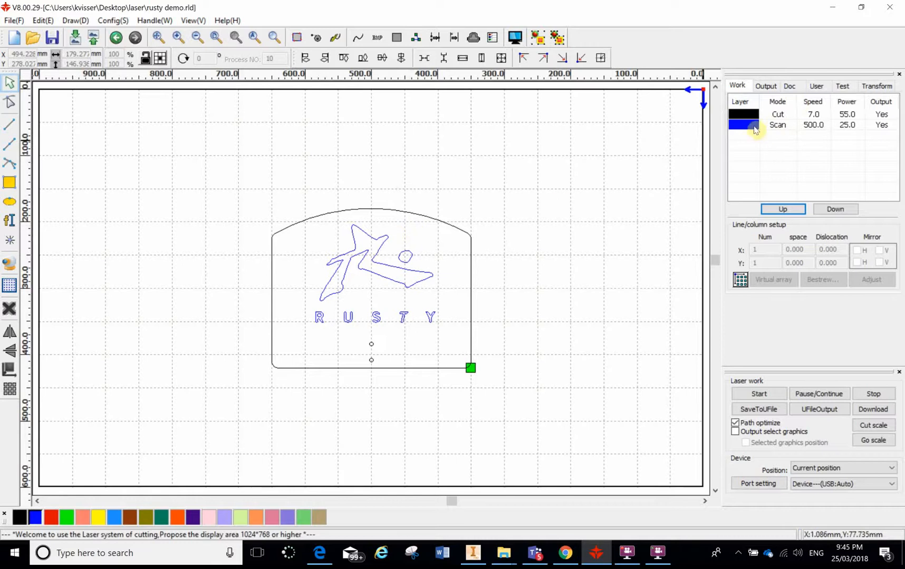
double_click(785, 129)
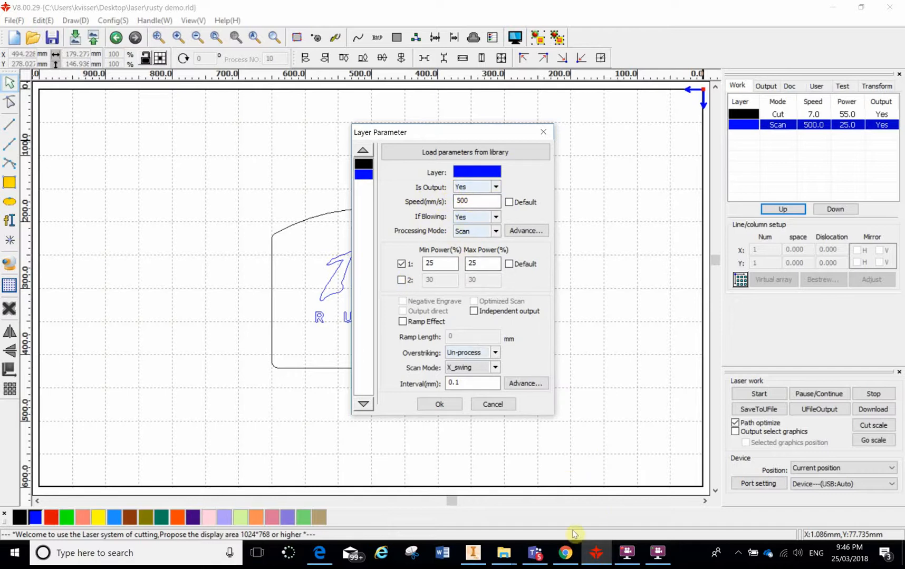
Step: Switch to Chrome to view the emailed Laser Settings poster
left_click(566, 561)
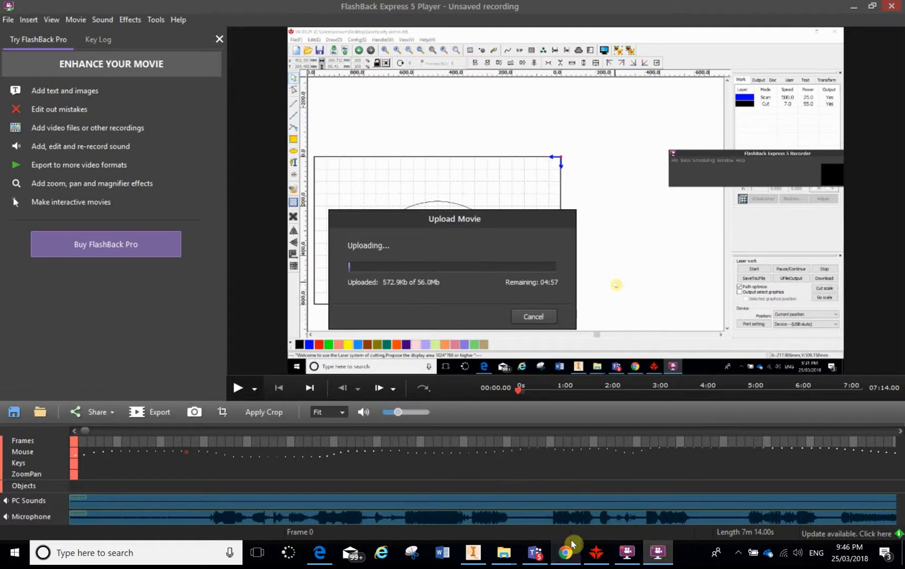
Step: Read the 3mm acrylic scan and cut values on the poster, then switch back to RDWorks
left_click(563, 558)
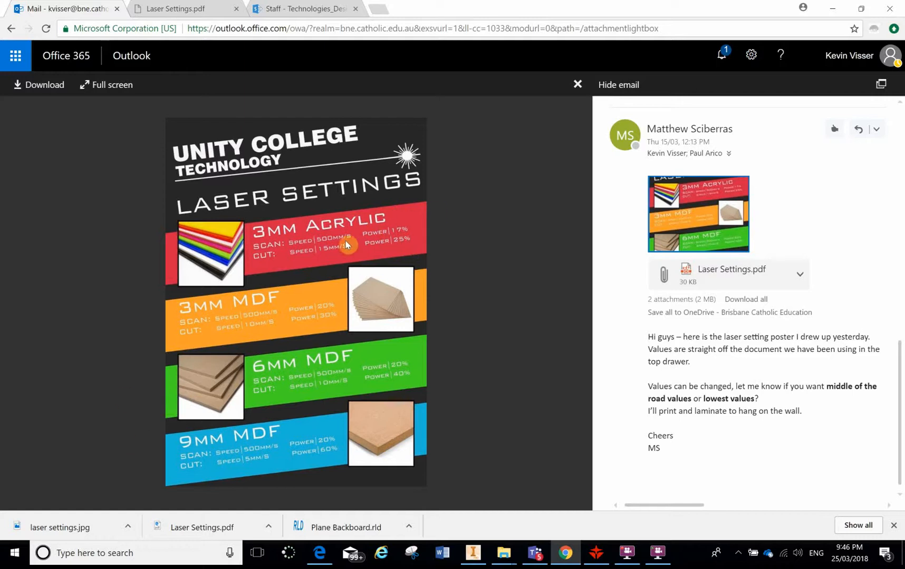
left_click(597, 553)
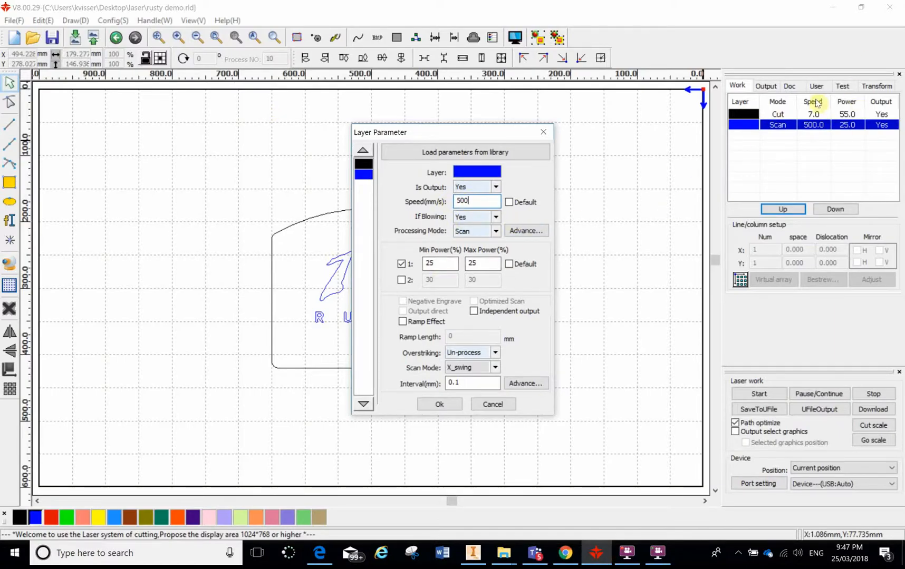
Step: Toggle the second power range off again, set Scan minimum power to 17, then recheck the poster
left_click(401, 280)
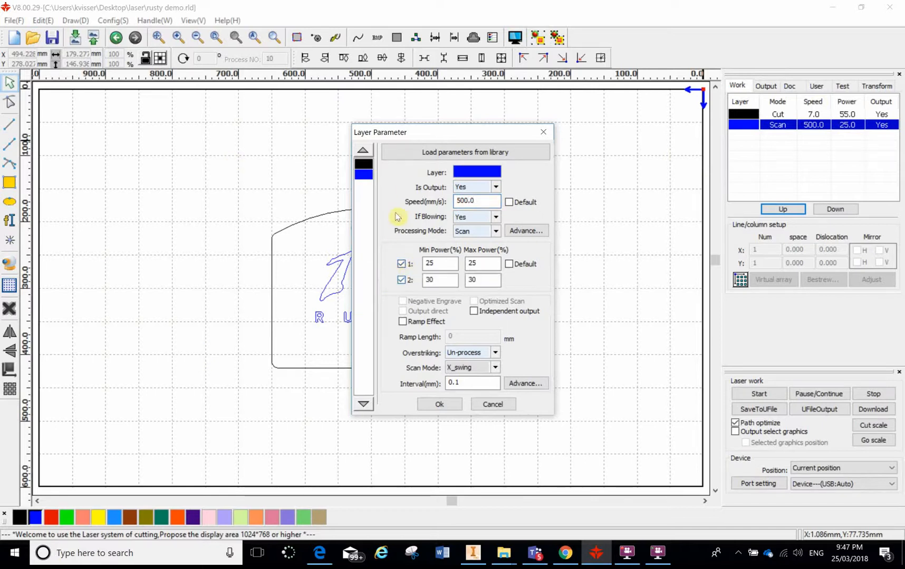
left_click(402, 280)
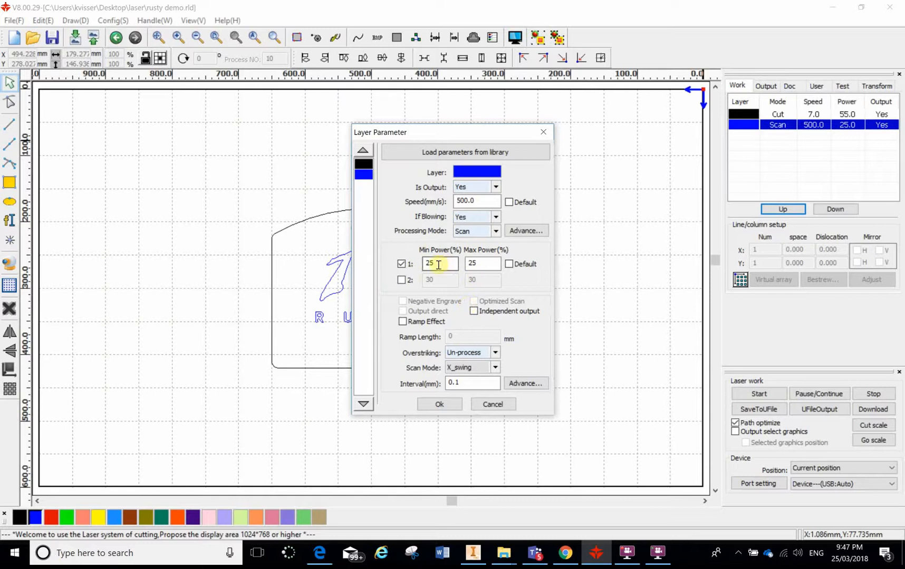
double_click(431, 262)
type("17")
key("Tab")
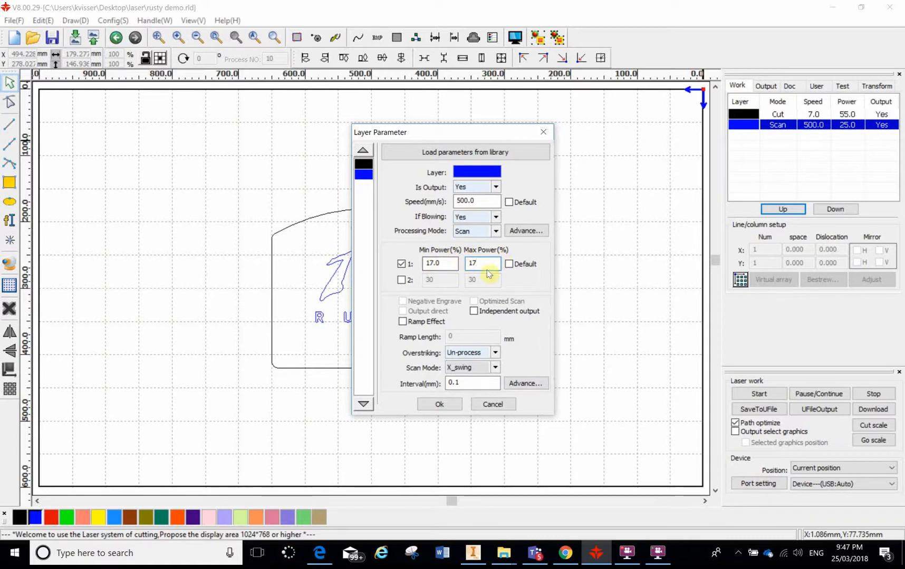
left_click(565, 552)
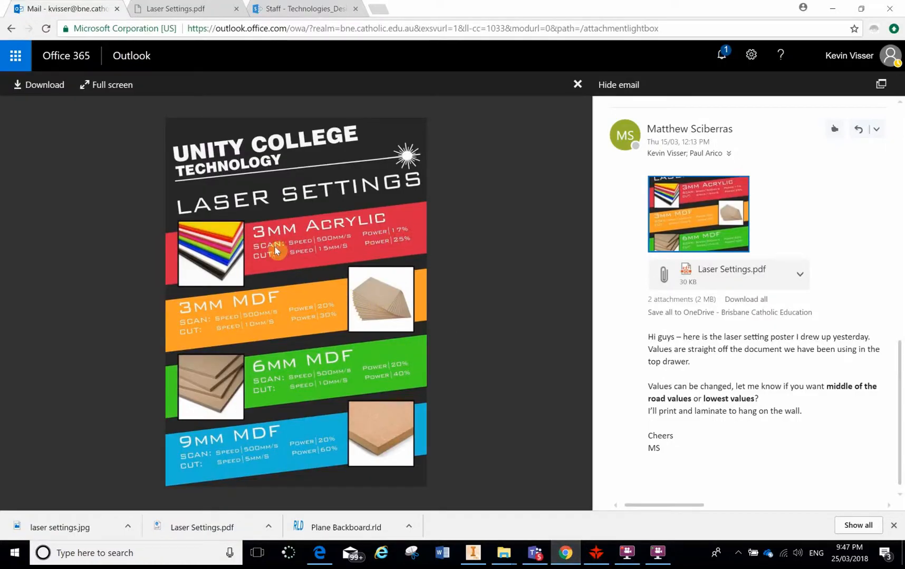
left_click(601, 559)
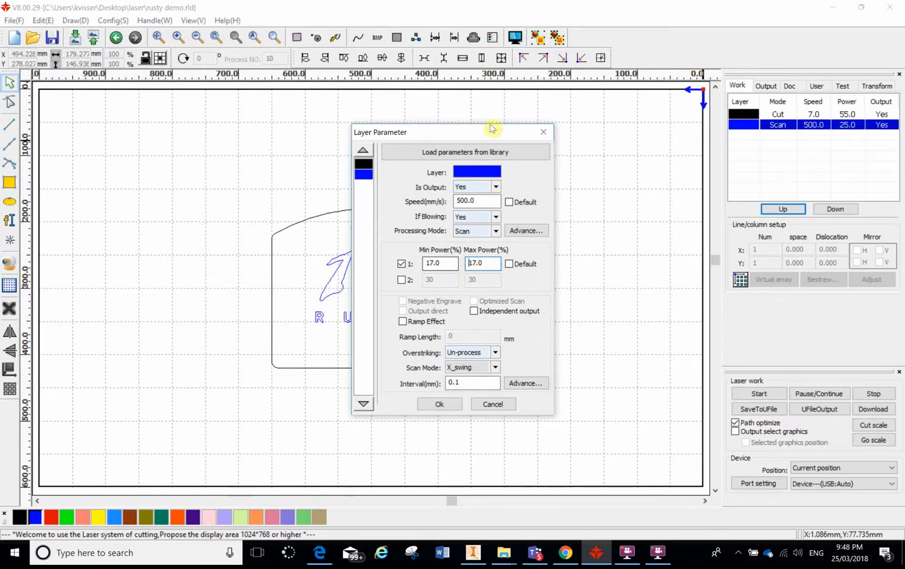
Step: Switch processing mode to Cut and back to Scan, confirm power 17, and clear the layer selection
left_click(484, 231)
left_click(468, 251)
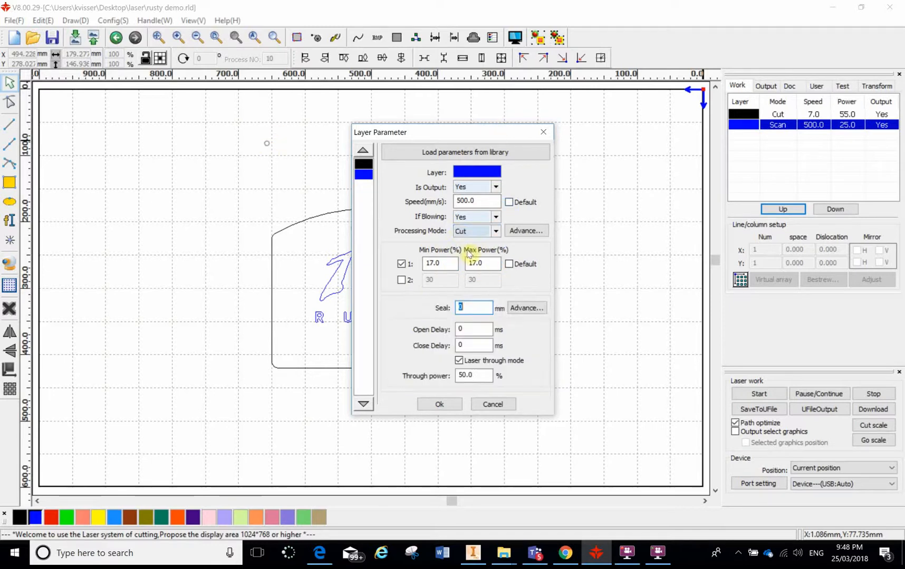
left_click(496, 232)
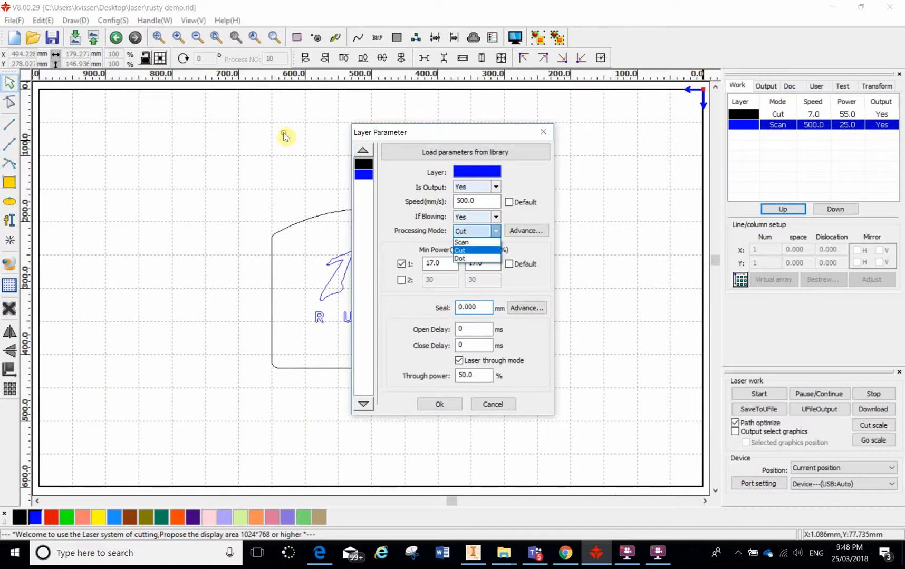
key("Return")
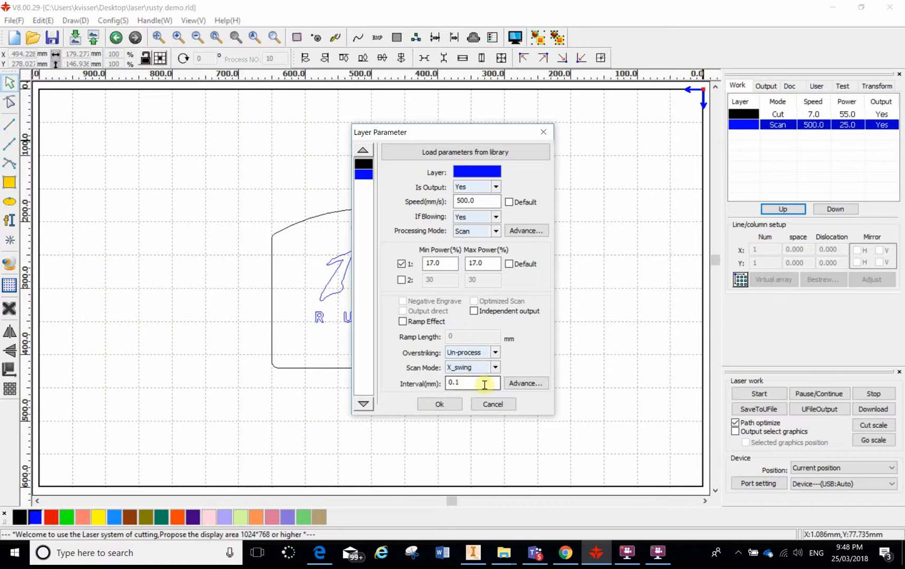
left_click(441, 405)
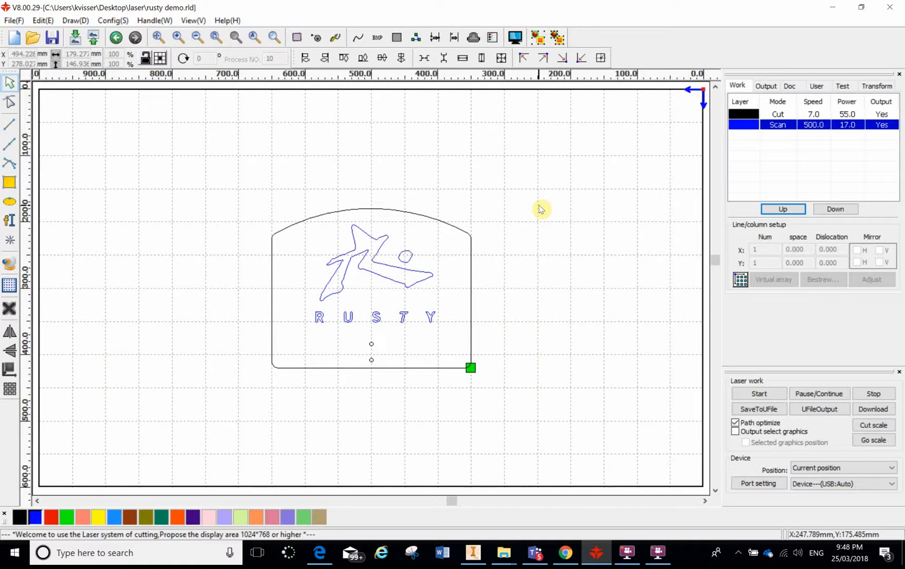
left_click(310, 120)
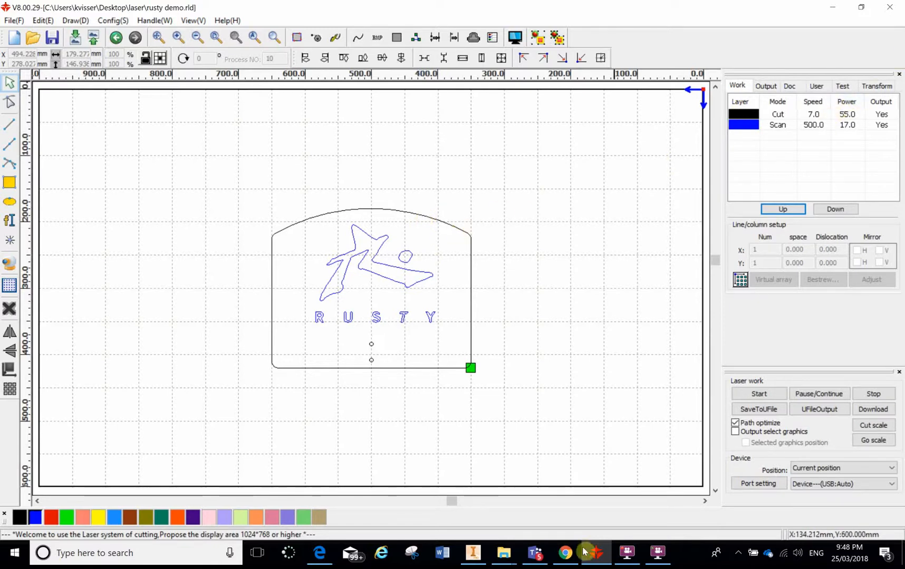
Step: Bring up the poster showing 3 mm acrylic cut at 15 mm/s and 25% power
left_click(565, 552)
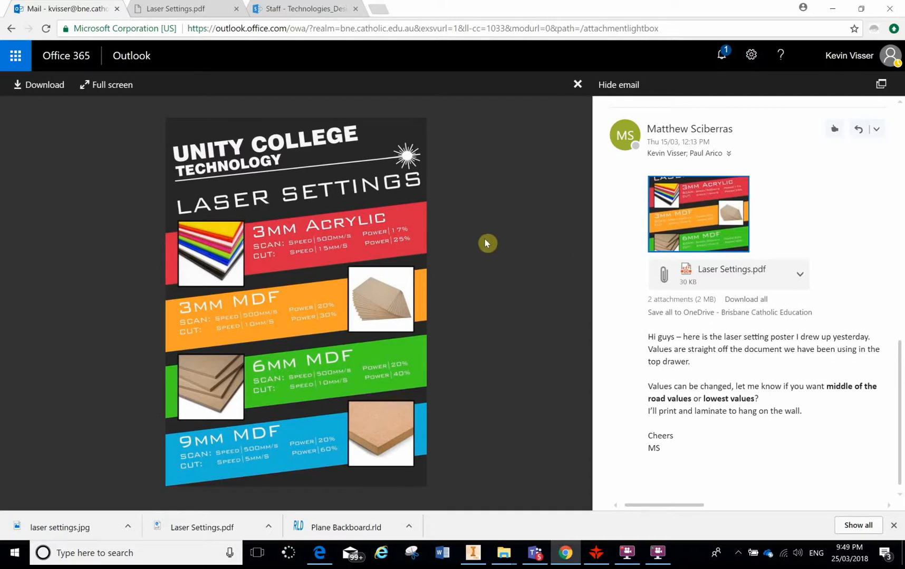
Step: Return to RDWorks, select the black Cut layer, glance at the poster again, and come back
left_click(596, 552)
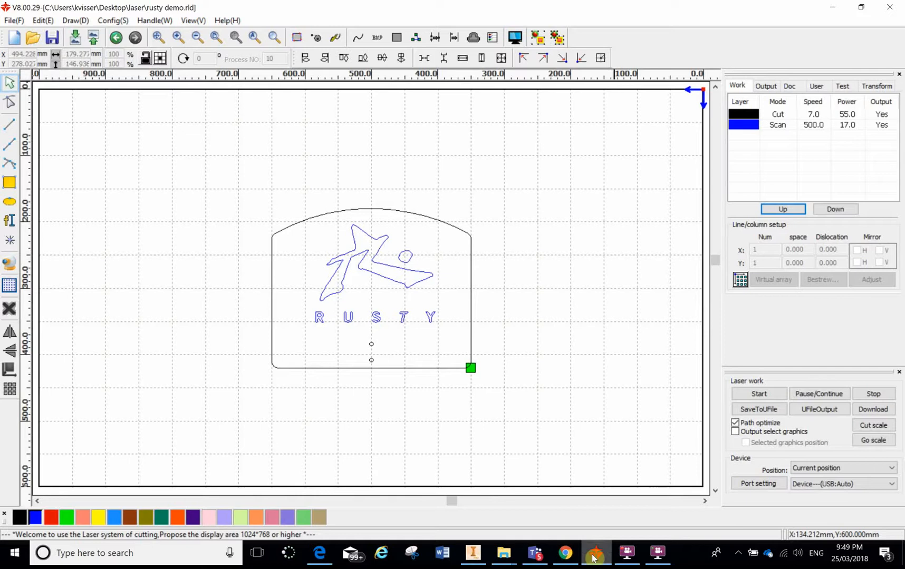
left_click(816, 115)
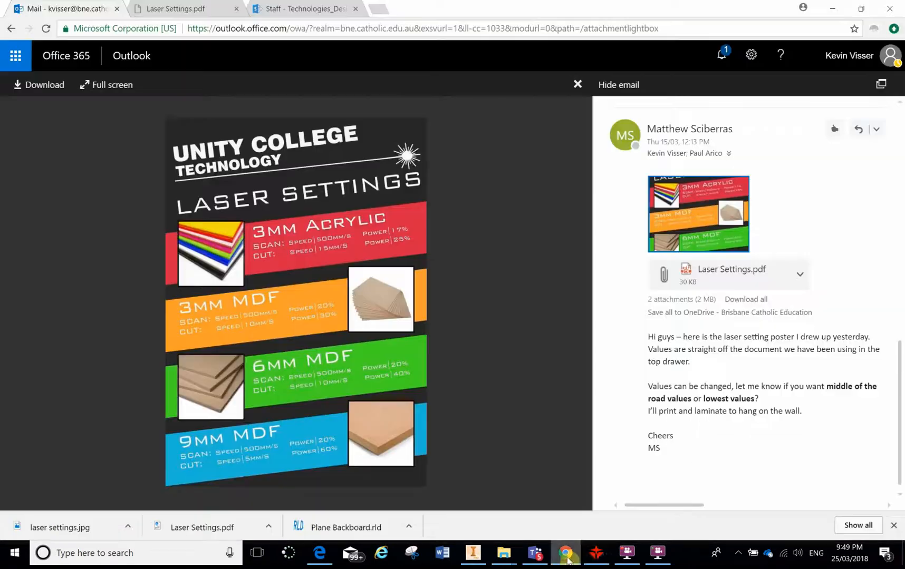
left_click(565, 553)
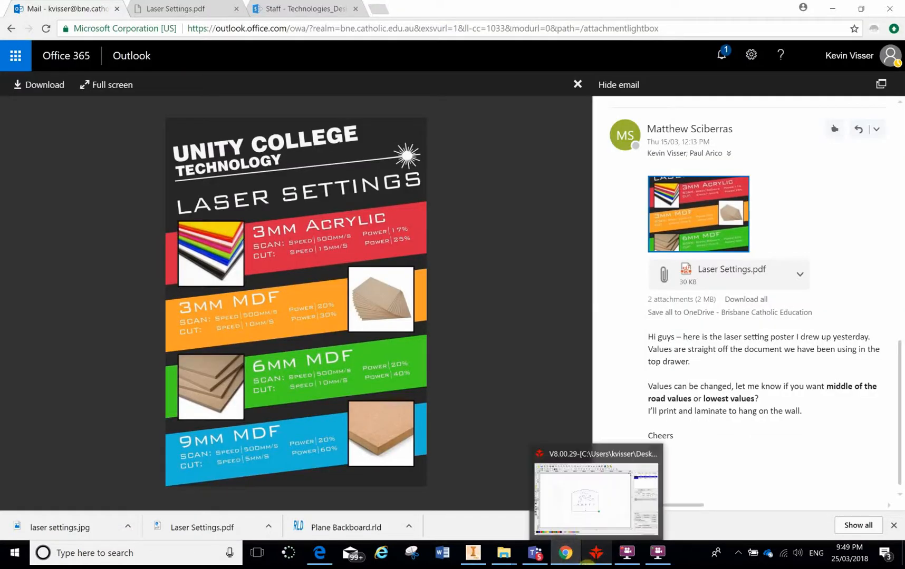
mouse_move(564, 553)
mouse_move(593, 555)
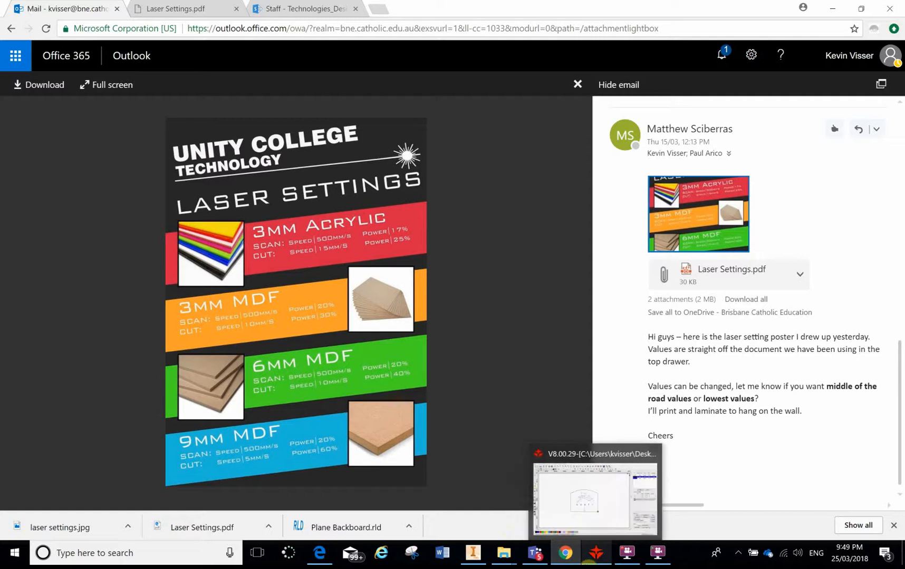
left_click(593, 556)
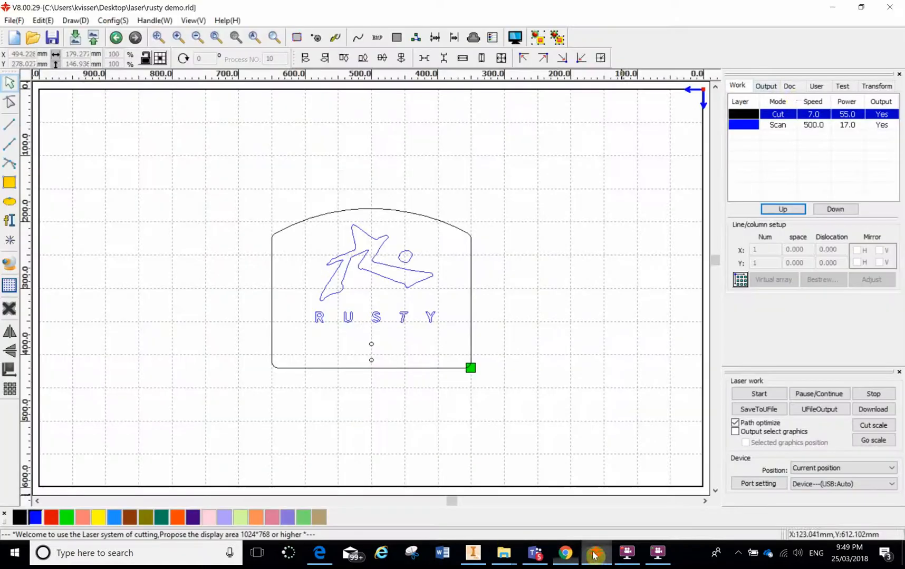
Step: Give the black Cut layer speed 15 with minimum and maximum power both 25
double_click(819, 115)
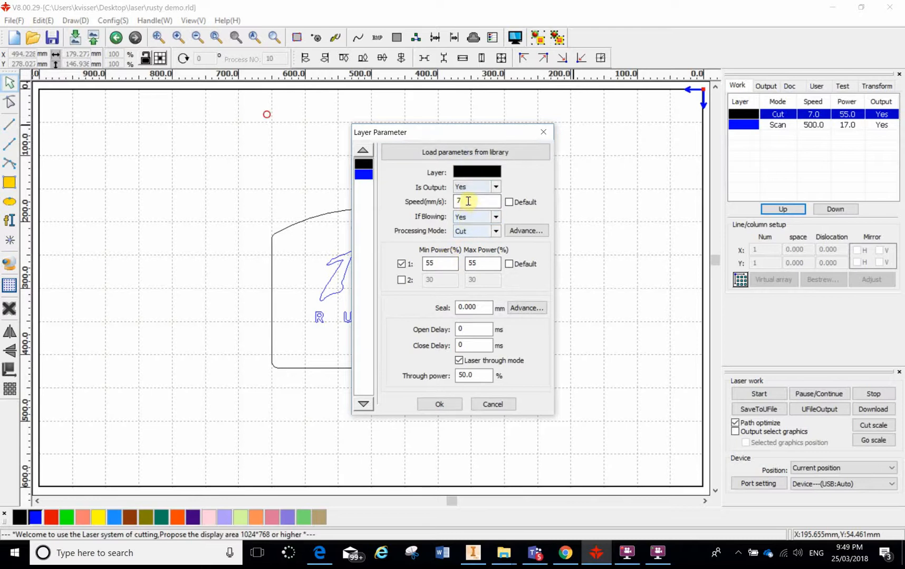
left_click_drag(466, 201, 447, 205)
type("15")
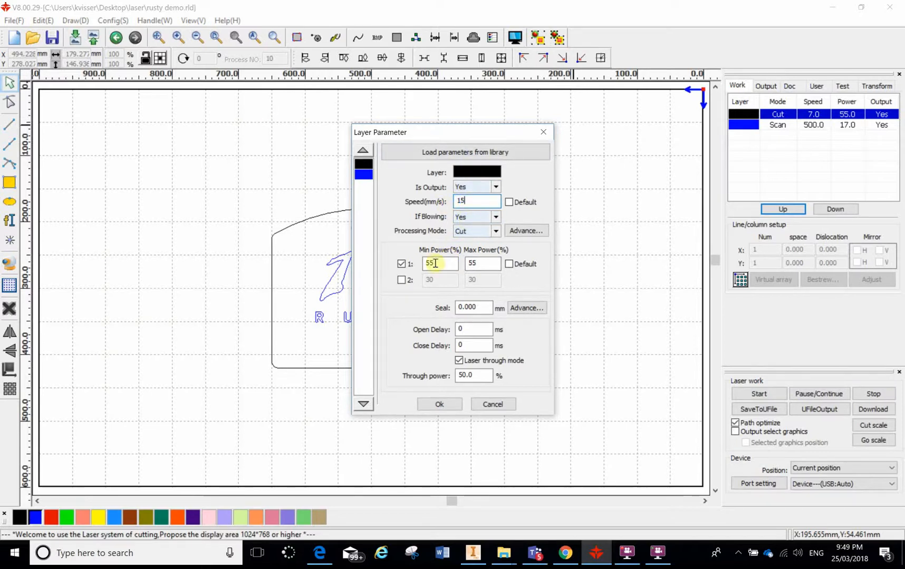
double_click(440, 264)
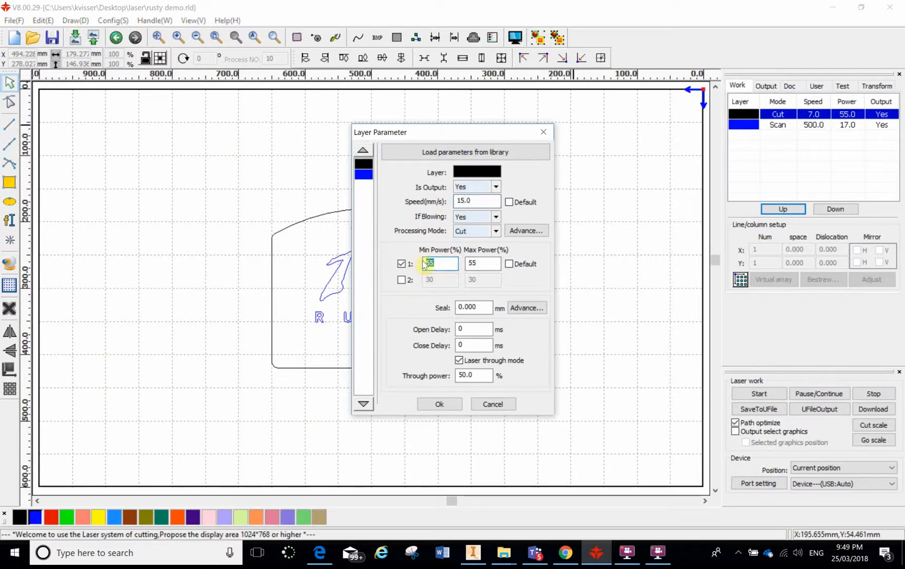
type("25")
double_click(475, 262)
type("2")
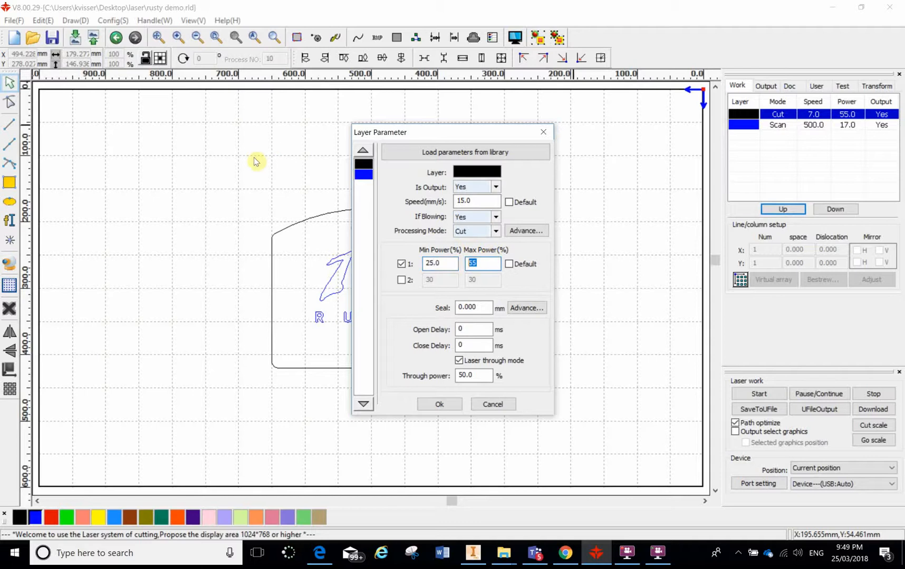
type("5")
left_click(438, 405)
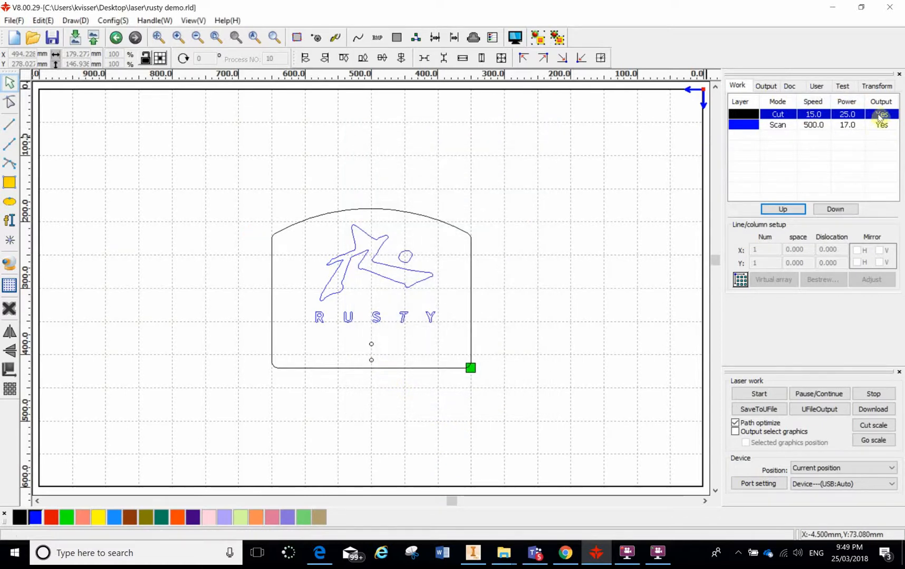
Step: Preview the 'rusty demo' laser job, close the preview, and bring the FlashBack recorder forward
left_click(514, 38)
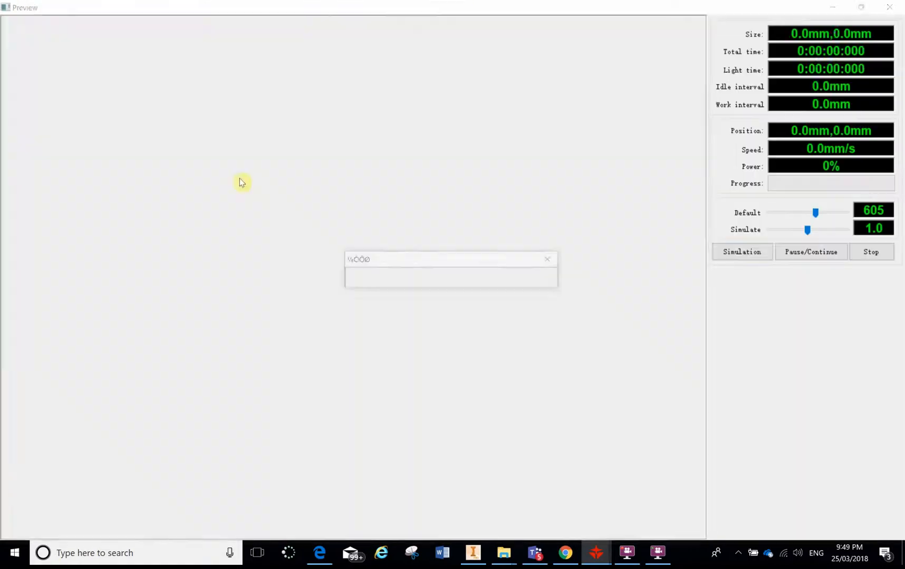
key("Escape")
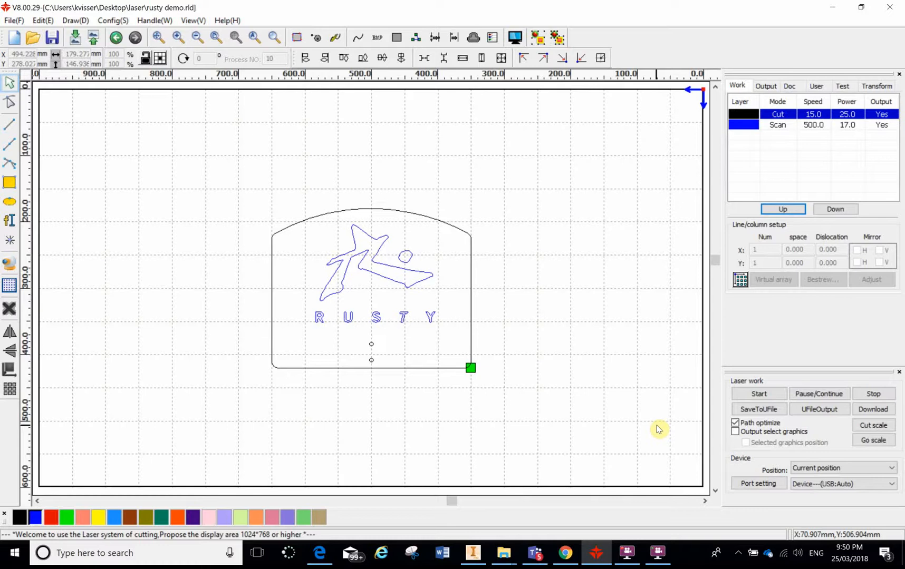
left_click(629, 555)
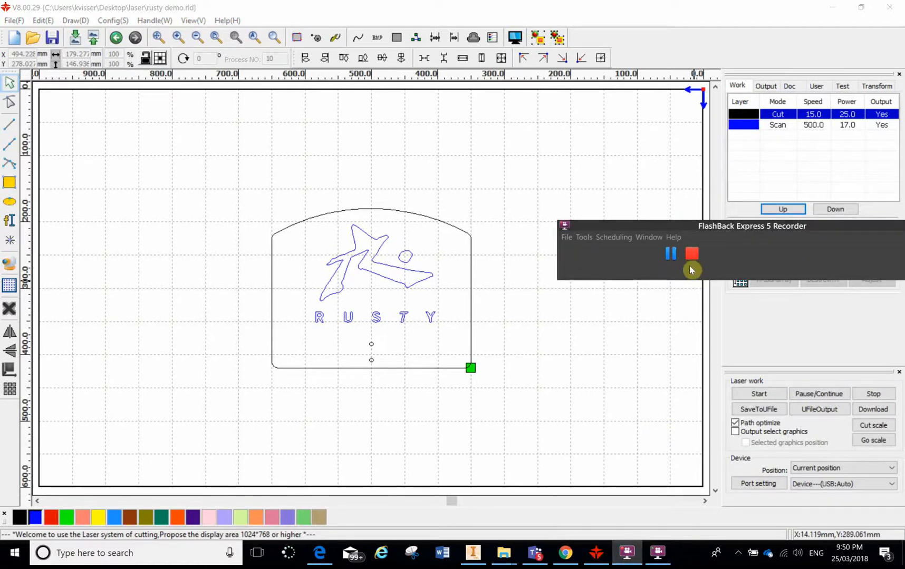